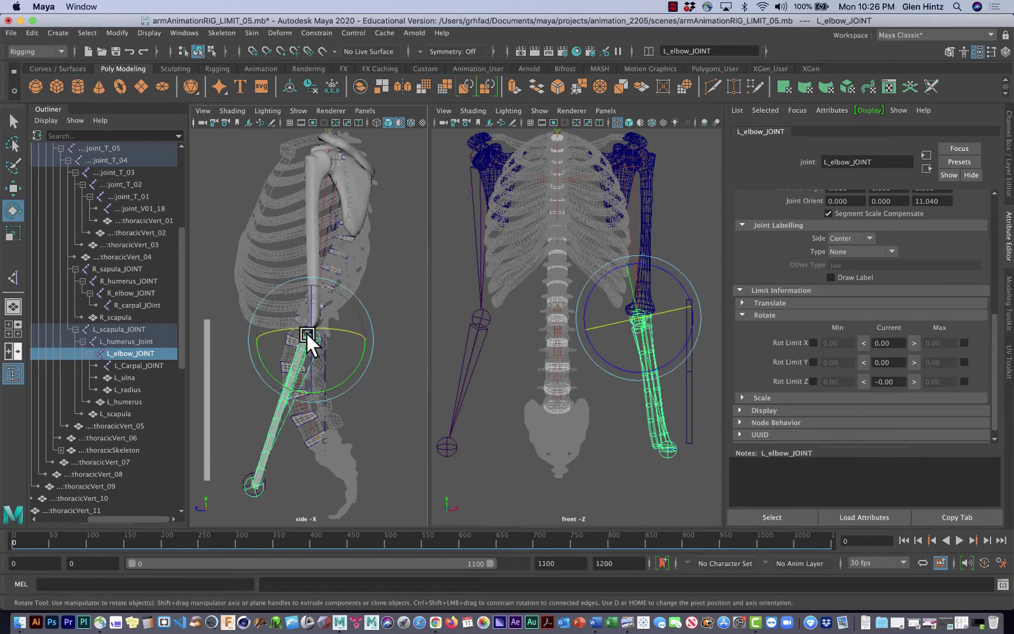
Bend the left elbow joint to about -104 degrees in Y and check its transform values in the Channel Box.
{"action": "mouse_move", "coordinate": [362, 350]}
{"action": "left_mouse_down"}
{"action": "mouse_move", "coordinate": [330, 377]}
{"action": "mouse_move", "coordinate": [289, 389]}
{"action": "mouse_move", "coordinate": [264, 389]}
{"action": "mouse_move", "coordinate": [340, 364]}
{"action": "mouse_move", "coordinate": [247, 379]}
{"action": "mouse_move", "coordinate": [352, 362]}
{"action": "mouse_move", "coordinate": [245, 367]}
{"action": "mouse_move", "coordinate": [363, 346]}
{"action": "mouse_move", "coordinate": [329, 361]}
{"action": "mouse_move", "coordinate": [255, 367]}
{"action": "mouse_move", "coordinate": [346, 367]}
{"action": "mouse_move", "coordinate": [282, 375]}
{"action": "left_mouse_up"}
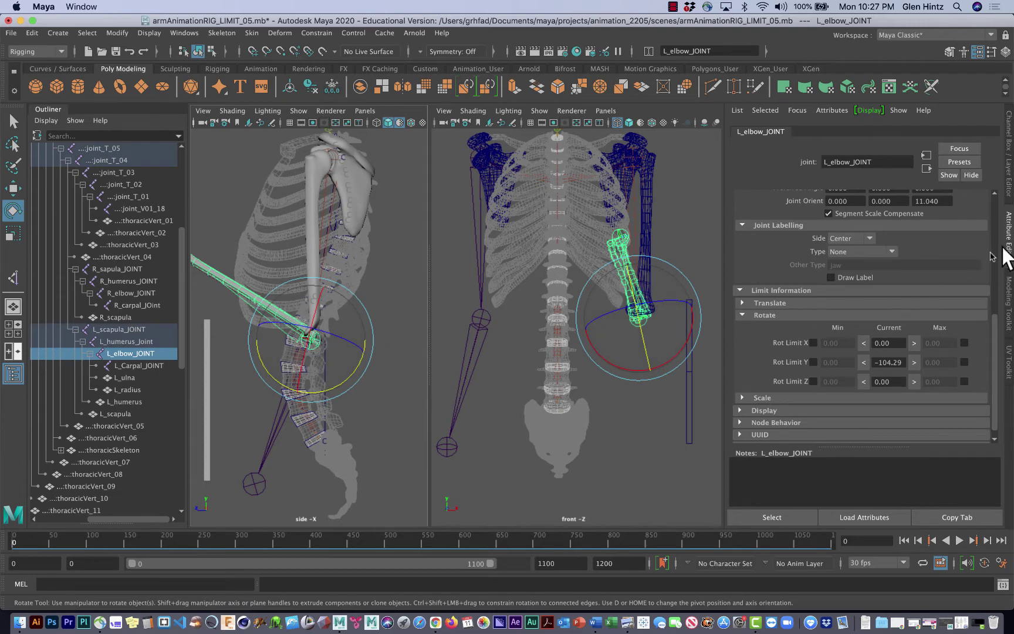
{"action": "left_click", "coordinate": [1009, 151]}
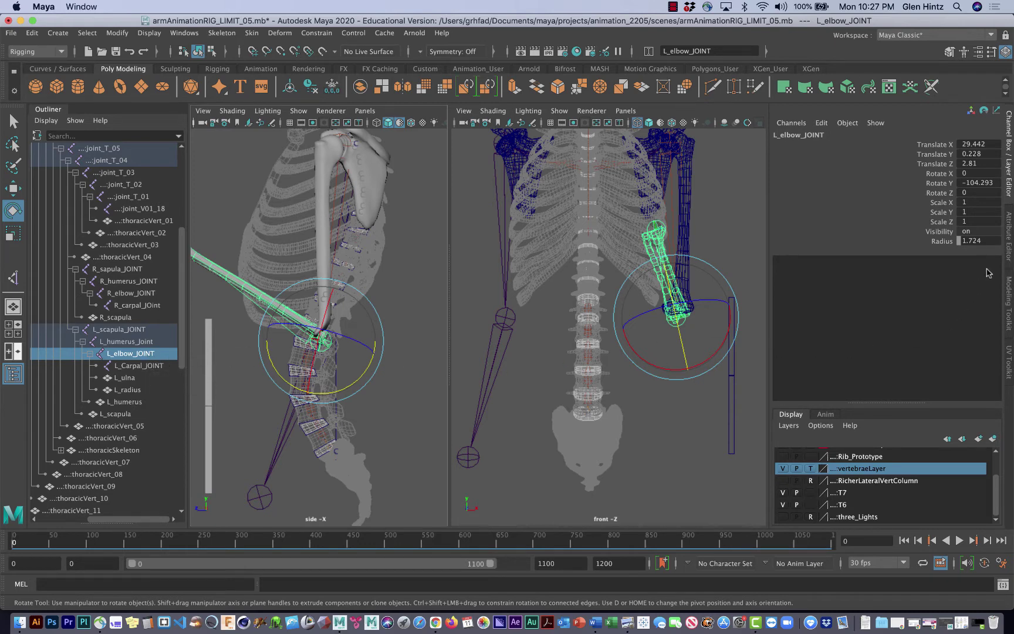
{"action": "left_click", "coordinate": [1008, 243]}
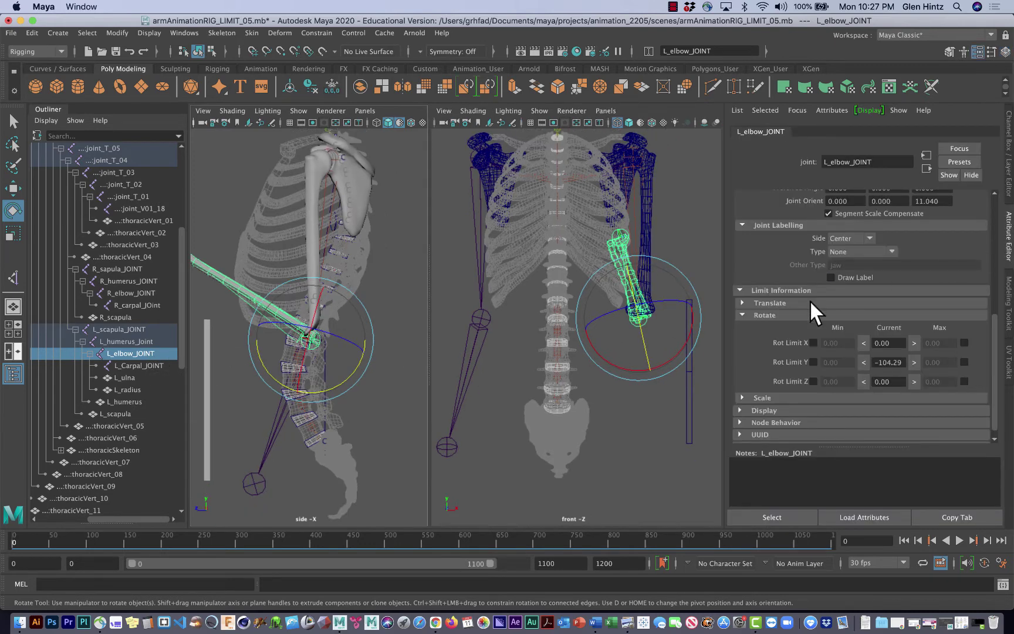
Collapse the transform, offset matrix and joint attribute sections of L_elbow_JOINT and show the Rotate settings under Limit Information.
{"action": "left_click", "coordinate": [738, 288]}
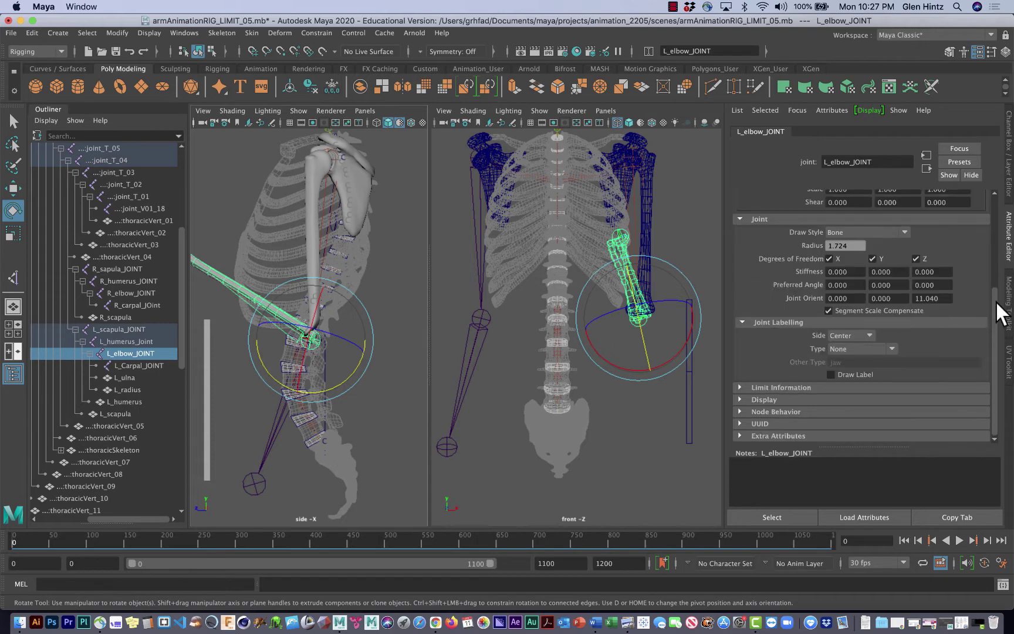
{"action": "scroll", "coordinate": [996, 280], "scroll_direction": "up", "scroll_amount": 2}
{"action": "left_click_drag", "start_coordinate": [994, 279], "coordinate": [998, 192]}
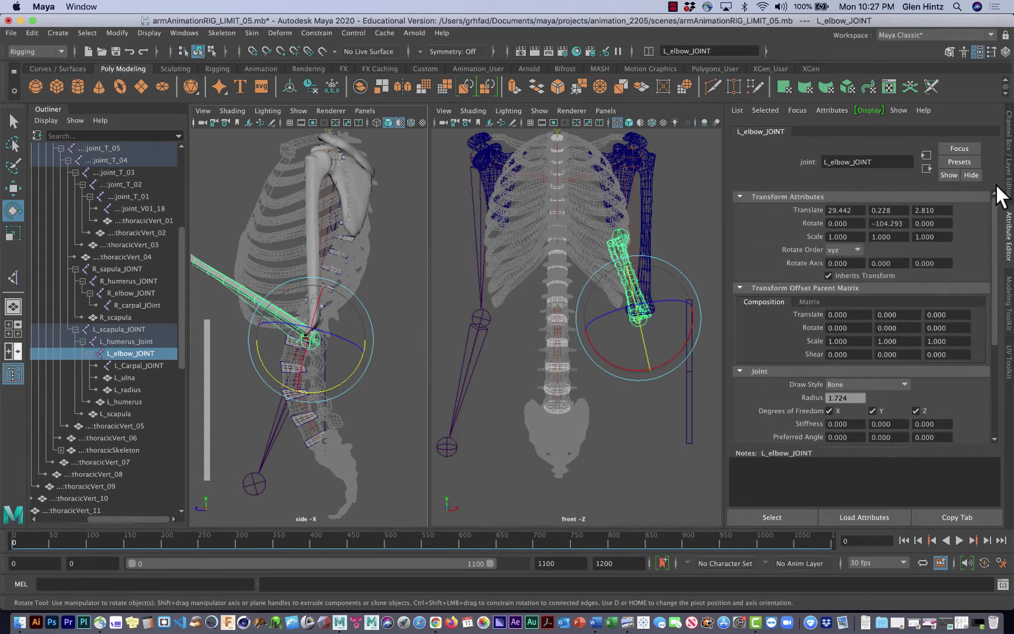
{"action": "left_click", "coordinate": [740, 197]}
{"action": "left_click", "coordinate": [736, 210]}
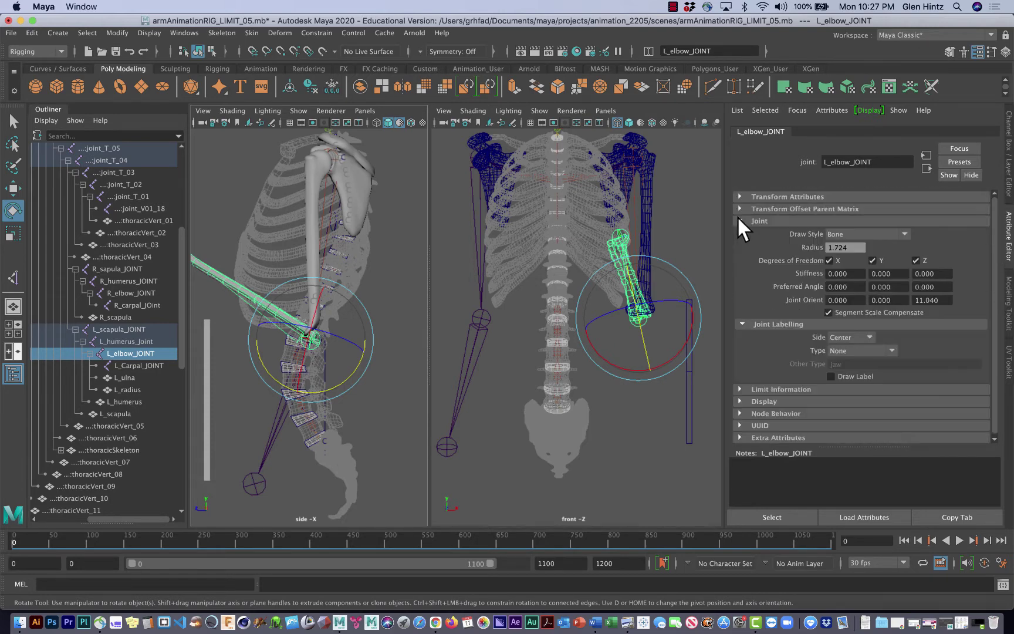
{"action": "left_click", "coordinate": [737, 222]}
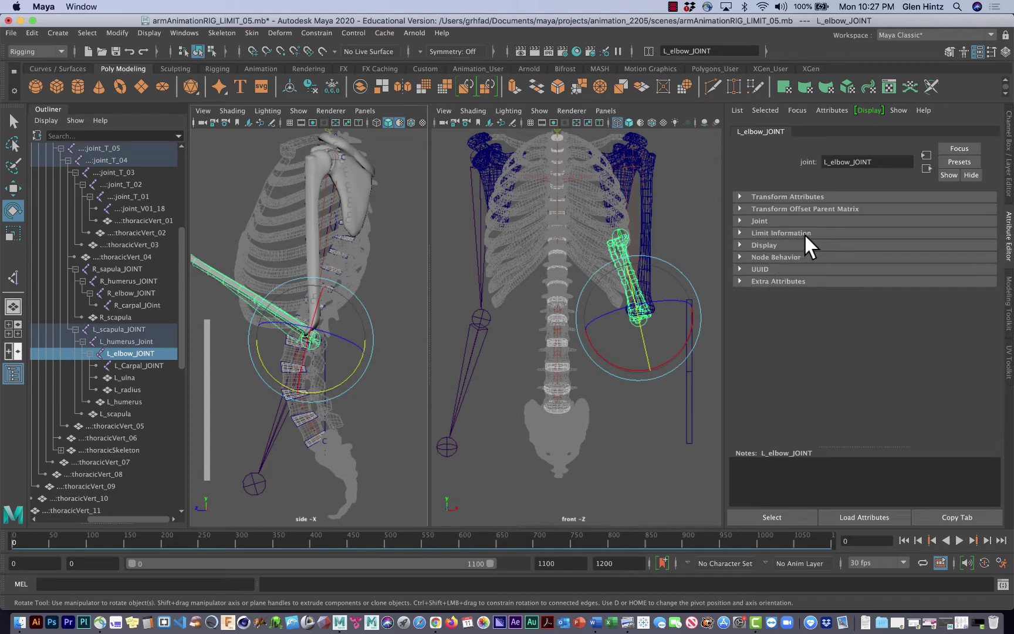
{"action": "left_click", "coordinate": [740, 233]}
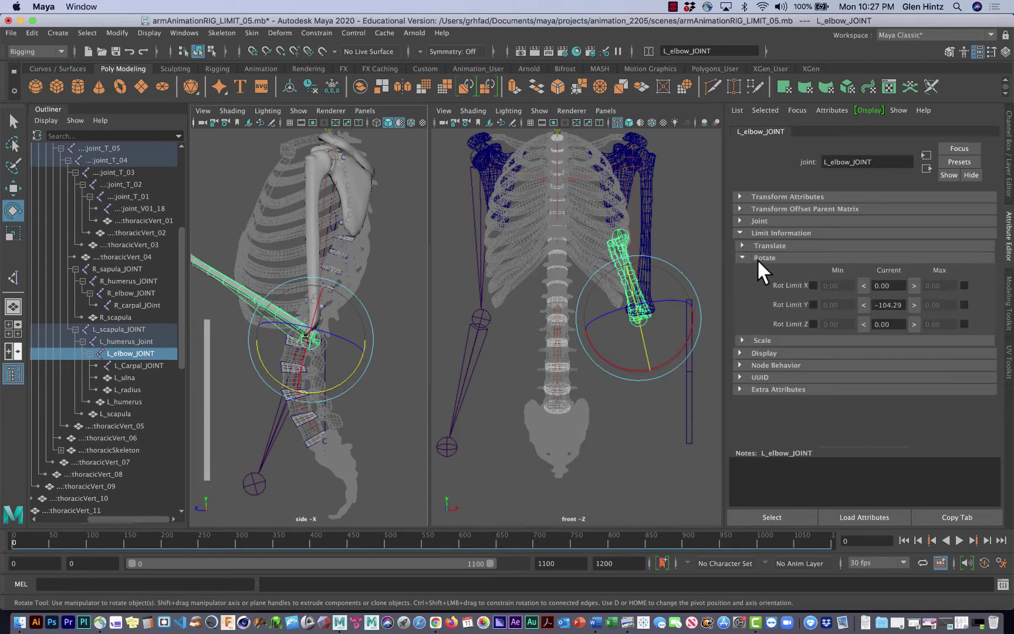
{"action": "left_click", "coordinate": [743, 257]}
{"action": "left_click", "coordinate": [743, 257]}
Reset the elbow joint's current Y rotation to 0.
{"action": "left_click", "coordinate": [904, 306]}
{"action": "left_click_drag", "start_coordinate": [904, 305], "coordinate": [873, 307]}
{"action": "type", "text": "0"}
{"action": "key", "text": "Return"}
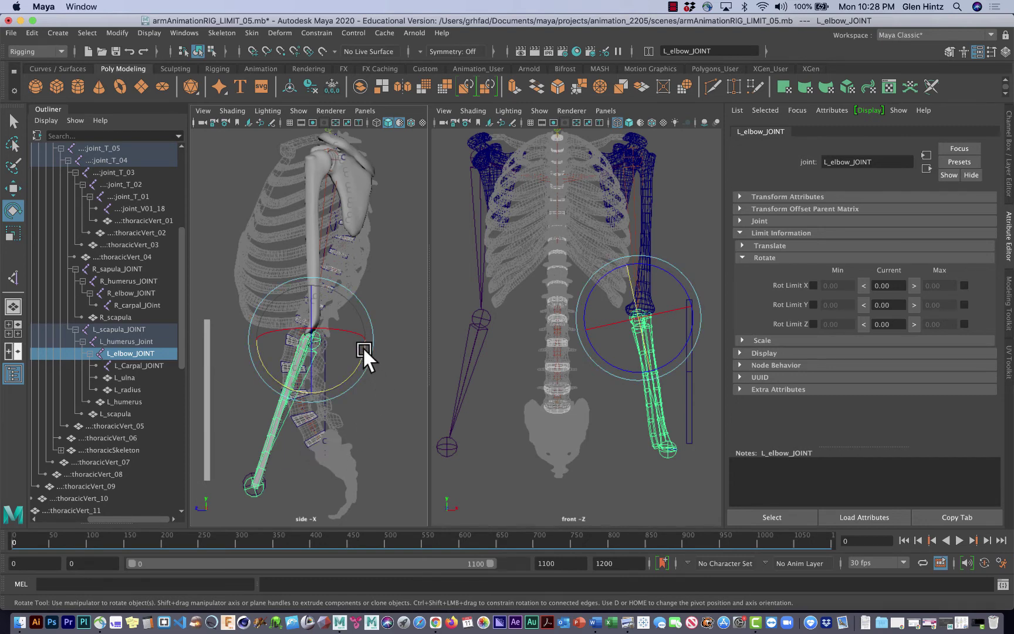
Flex the left forearm up toward the humerus and set the elbow joint's current Y rotation to -143.
{"action": "left_click_drag", "start_coordinate": [362, 347], "coordinate": [197, 390]}
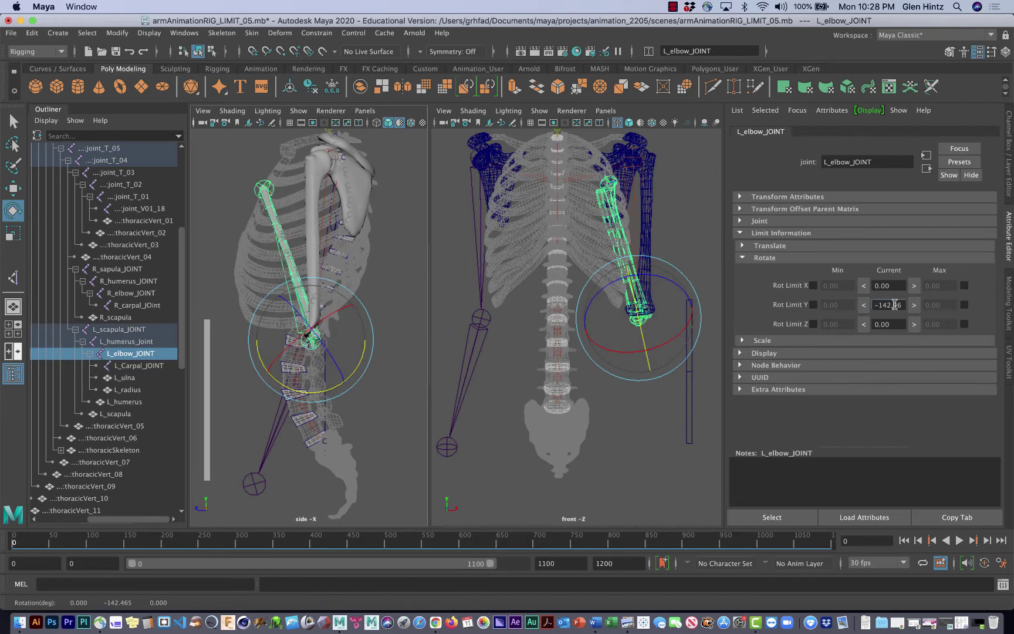
{"action": "left_click_drag", "start_coordinate": [905, 304], "coordinate": [887, 304]}
{"action": "type", "text": "3"}
{"action": "key", "text": "Return"}
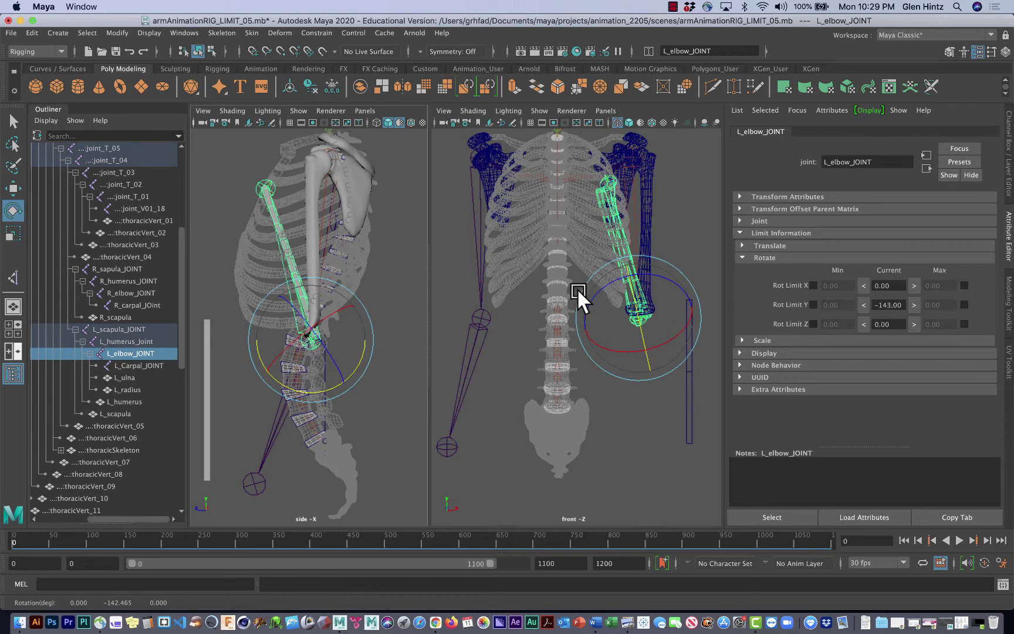
Store the elbow's current Y rotation of -143 as its minimum Y rotation limit and enable that limit.
{"action": "mouse_move", "coordinate": [278, 232]}
{"action": "middle_mouse_down"}
{"action": "mouse_move", "coordinate": [294, 280]}
{"action": "mouse_move", "coordinate": [267, 199]}
{"action": "mouse_move", "coordinate": [289, 301]}
{"action": "mouse_move", "coordinate": [284, 237]}
{"action": "middle_mouse_up"}
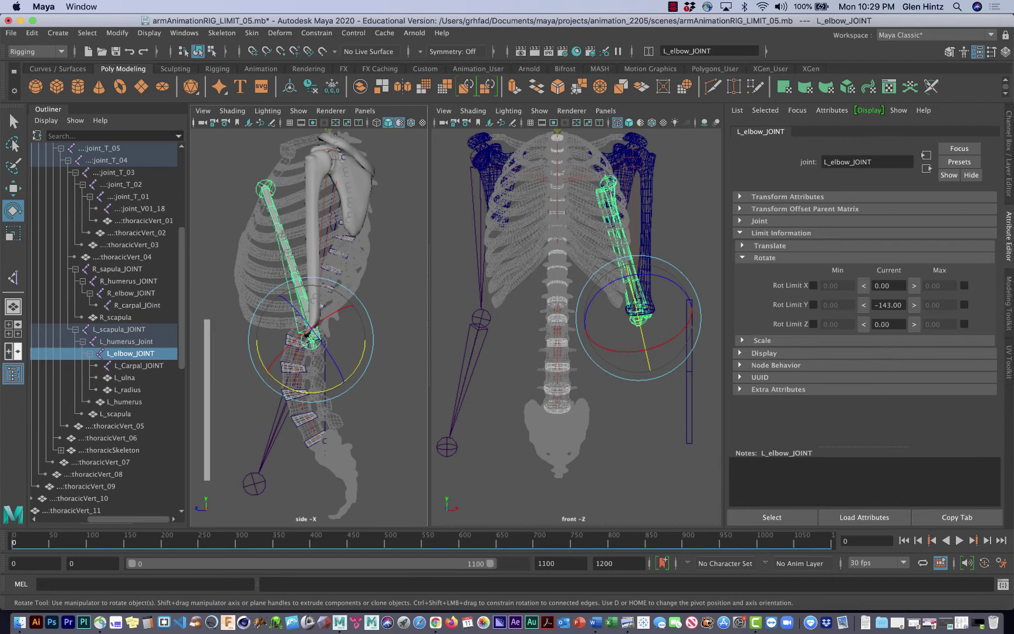
{"action": "left_click", "coordinate": [863, 305]}
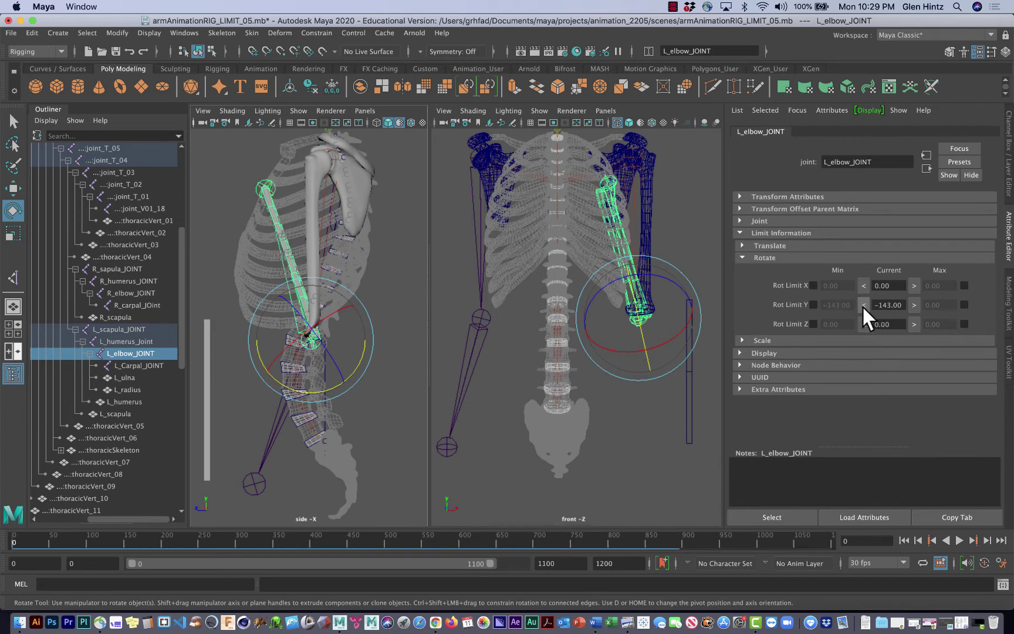
{"action": "left_click", "coordinate": [813, 305]}
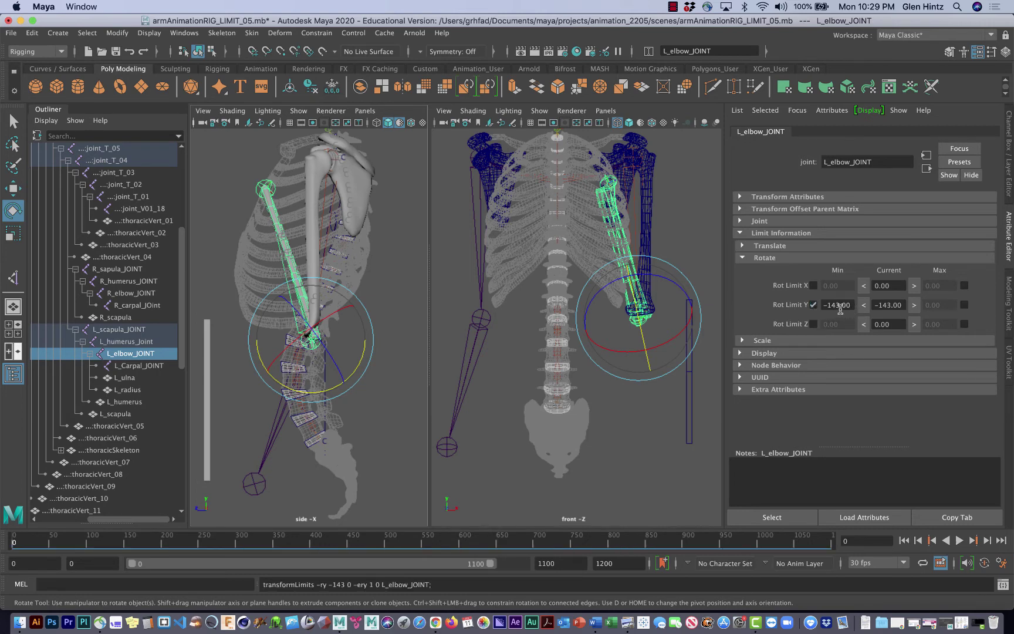
From a Y rotation of 0, extend the elbow backward to about 9.92 degrees and enable that as its maximum Y rotation limit.
{"action": "double_click", "coordinate": [903, 305]}
{"action": "type", "text": "0"}
{"action": "key", "text": "Return"}
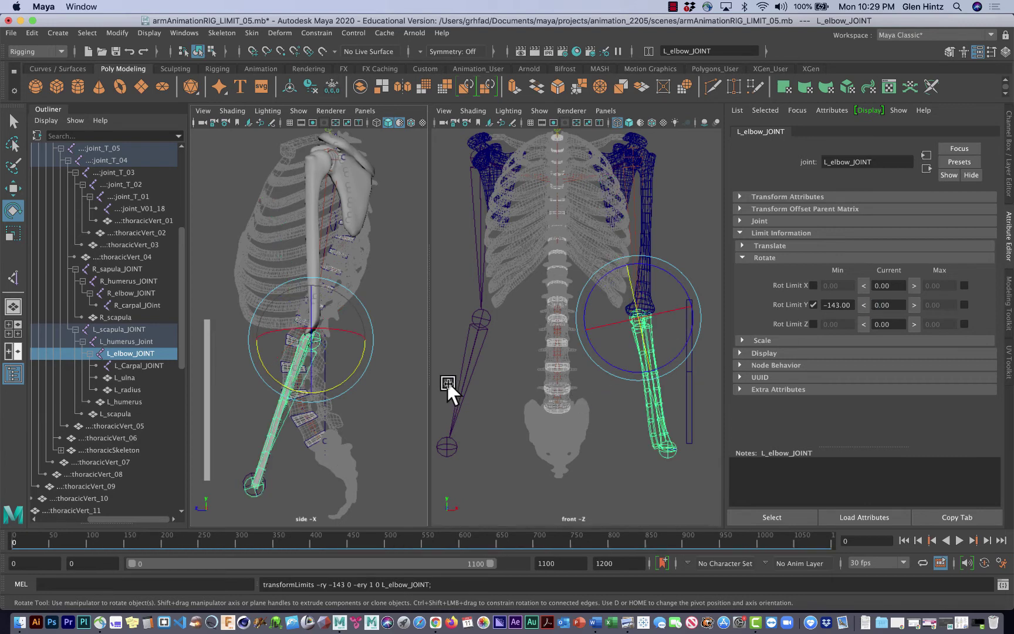
{"action": "left_click_drag", "start_coordinate": [350, 371], "coordinate": [368, 371]}
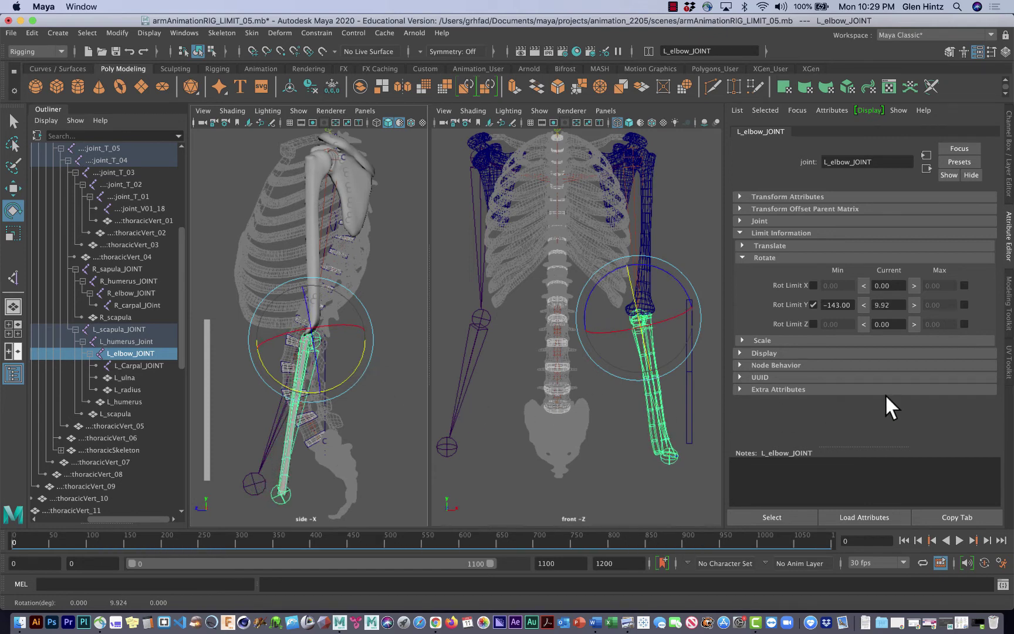
{"action": "left_click", "coordinate": [914, 305]}
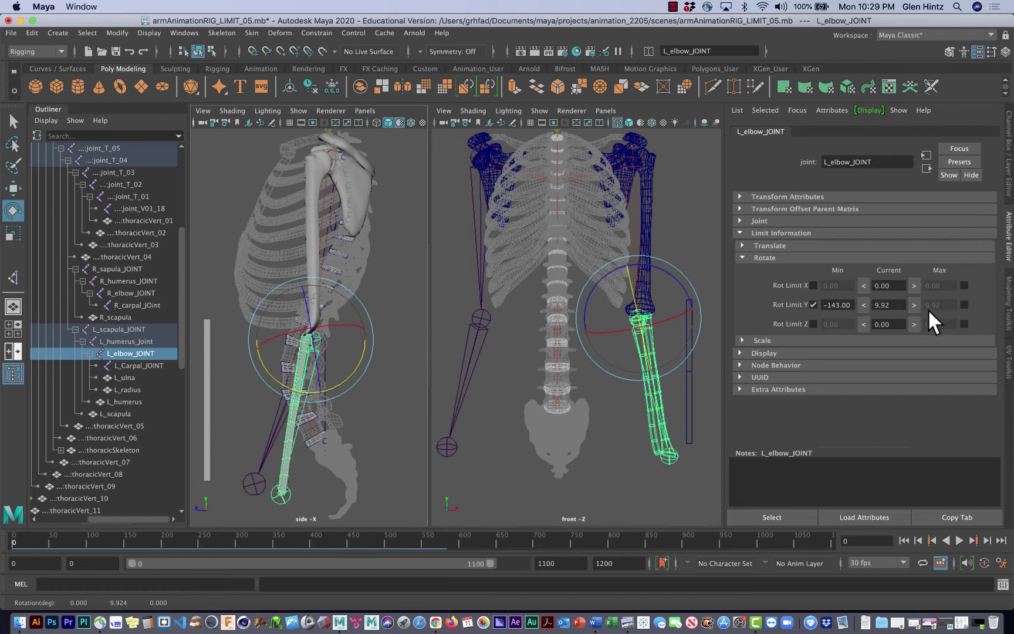
{"action": "left_click", "coordinate": [963, 304]}
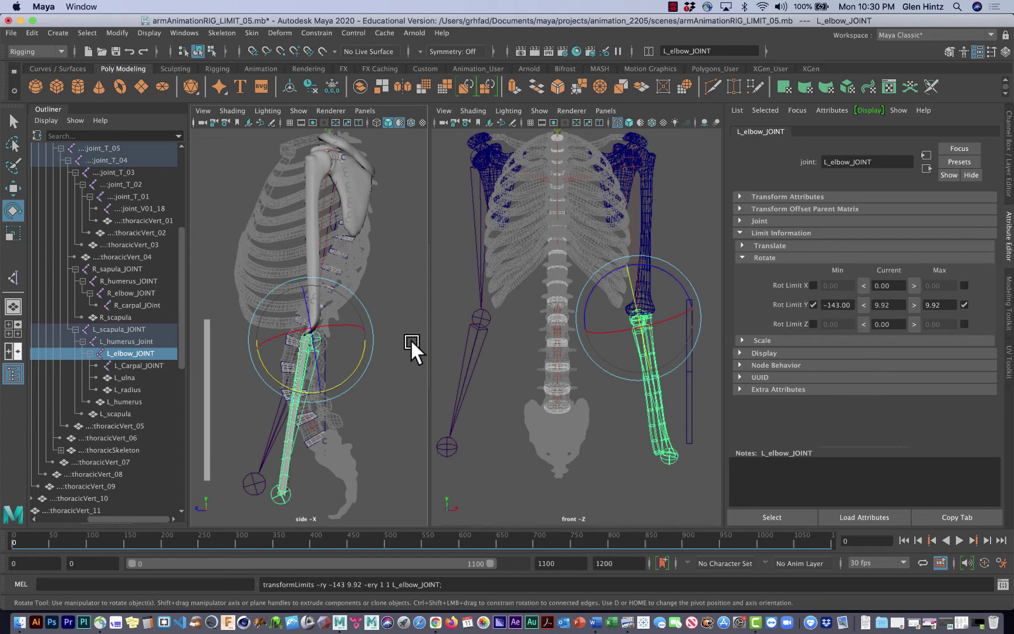
Test the maximum Y limit by rotating the forearm farther backward, and reset the elbow's Y rotation to 0.
{"action": "left_click_drag", "start_coordinate": [364, 357], "coordinate": [408, 367]}
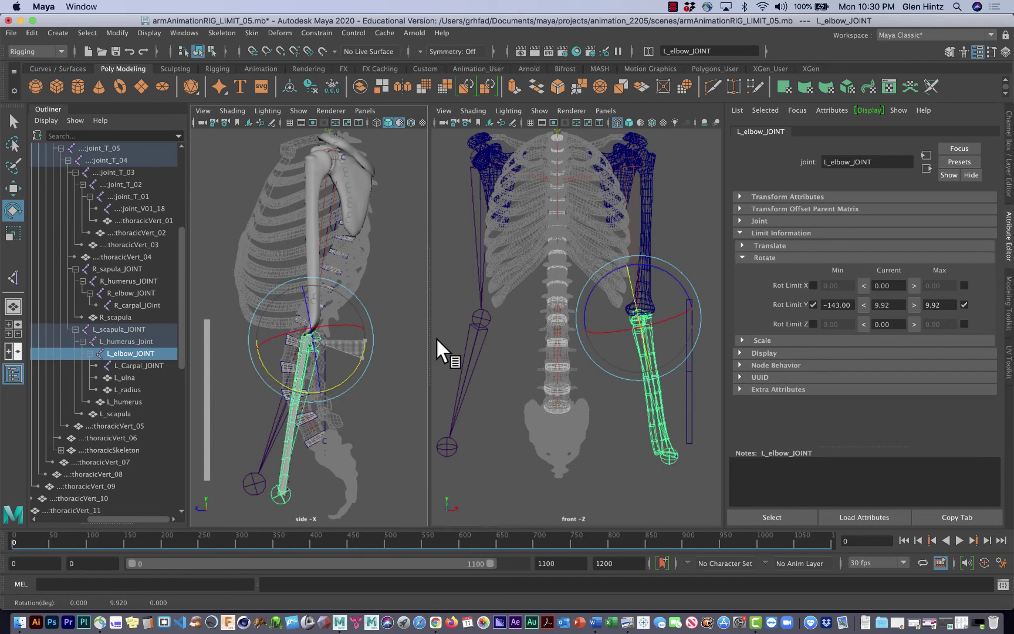
{"action": "left_click", "coordinate": [903, 304]}
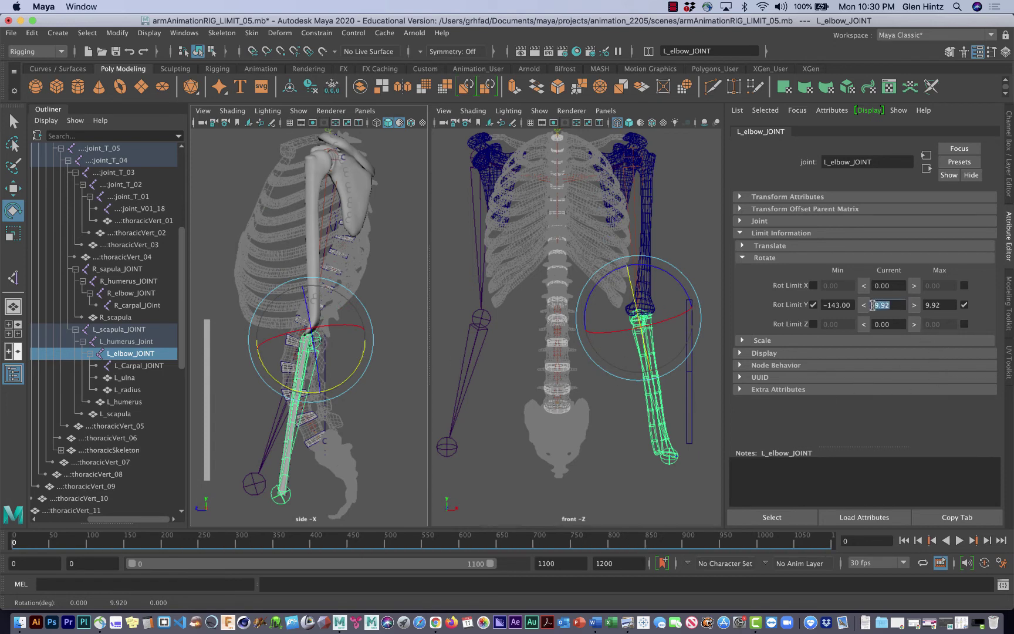
{"action": "type", "text": "0"}
{"action": "key", "text": "Return"}
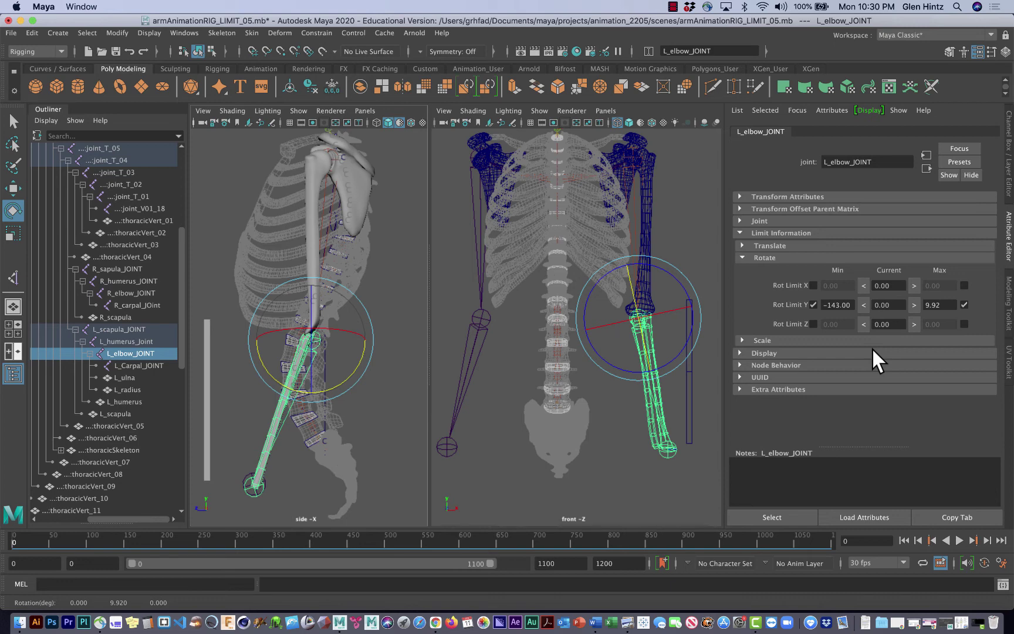
Lock the elbow's X and Z rotation by enabling their minimum and maximum limits at 0.
{"action": "left_click", "coordinate": [813, 286]}
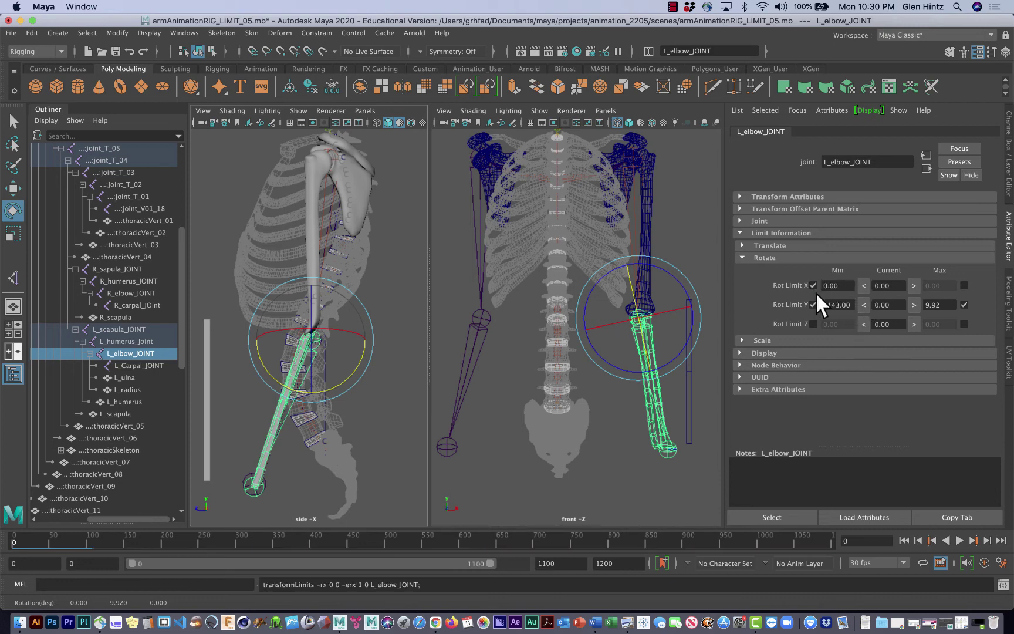
{"action": "left_click", "coordinate": [964, 285]}
{"action": "left_click", "coordinate": [812, 324]}
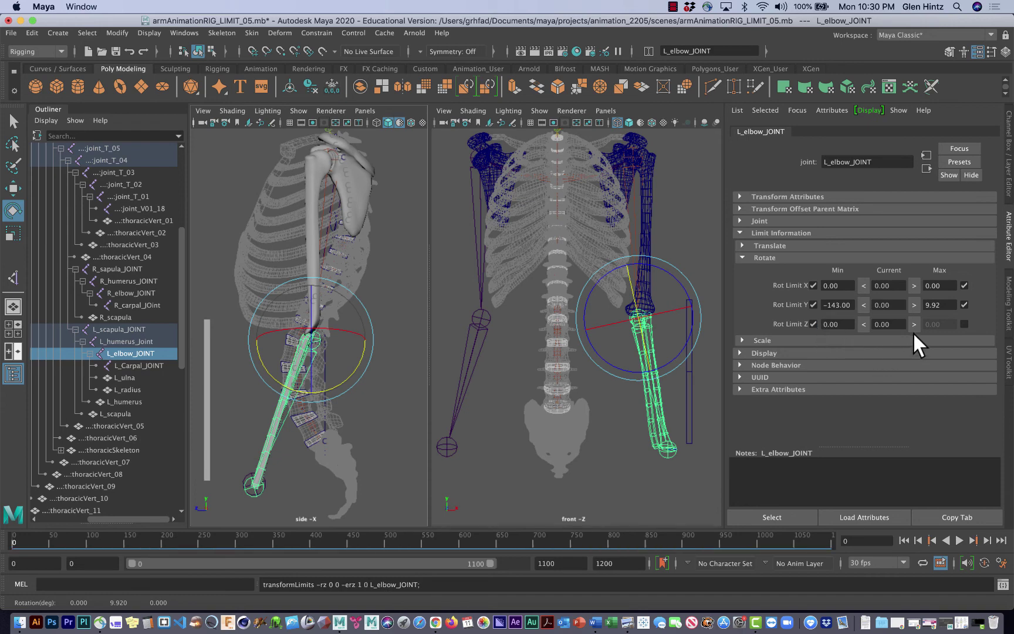
{"action": "left_click", "coordinate": [965, 323]}
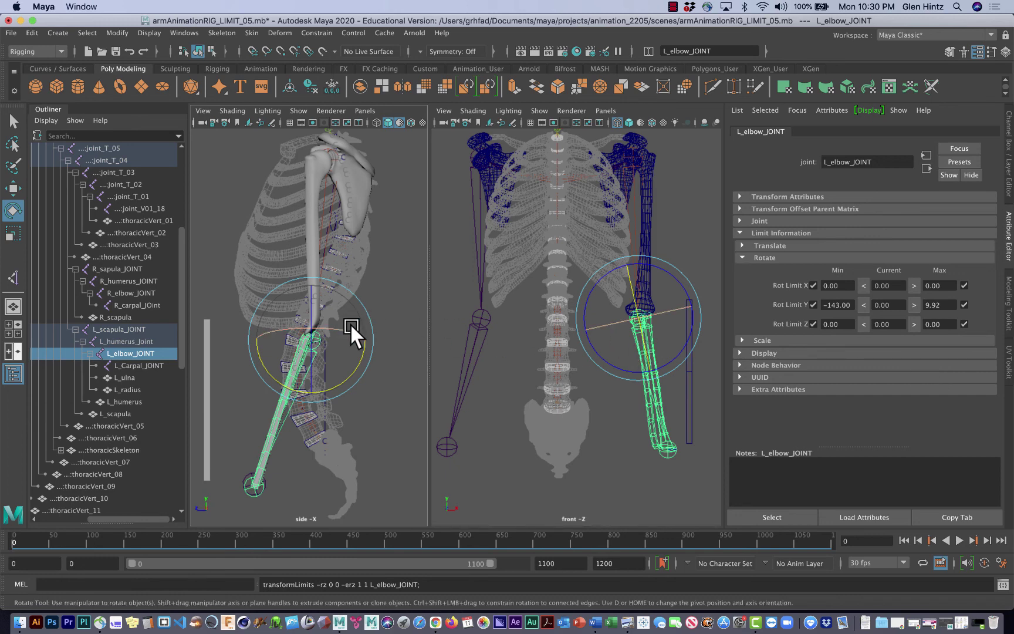
Test rotating the elbow joint on a locked axis, clear the selection, and select the left elbow joint again.
{"action": "mouse_move", "coordinate": [351, 336]}
{"action": "left_mouse_down"}
{"action": "mouse_move", "coordinate": [369, 344]}
{"action": "mouse_move", "coordinate": [346, 338]}
{"action": "left_mouse_up"}
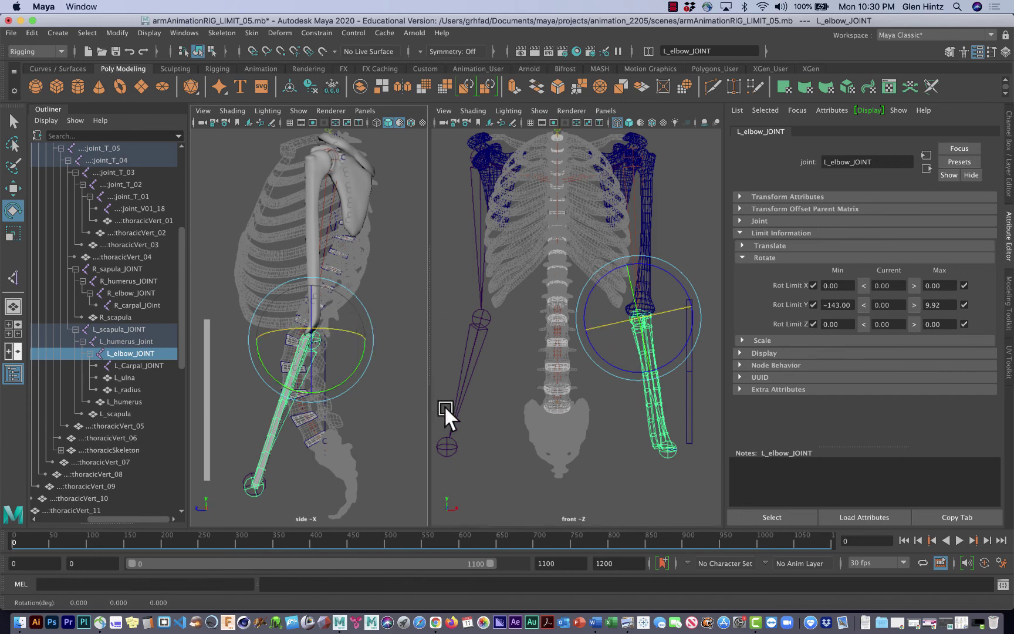
{"action": "left_click", "coordinate": [591, 345]}
{"action": "left_click", "coordinate": [609, 490]}
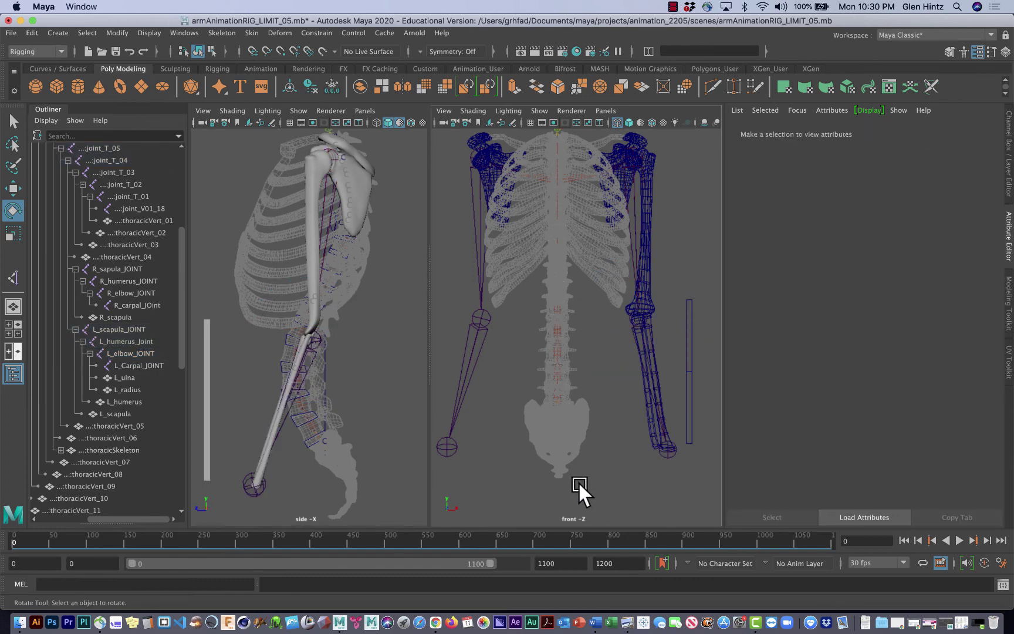
{"action": "left_click", "coordinate": [319, 338]}
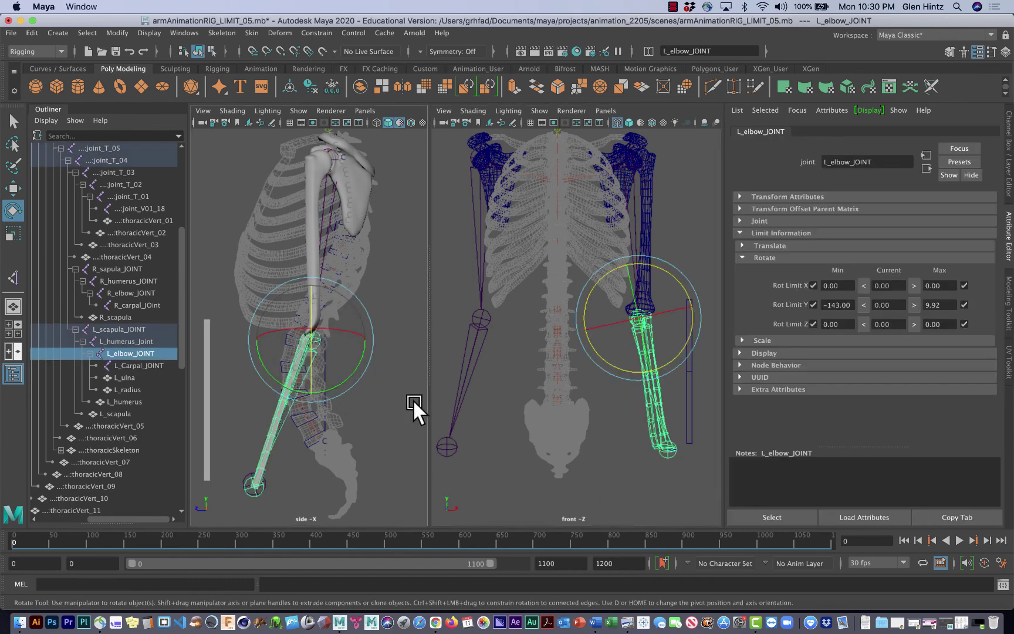